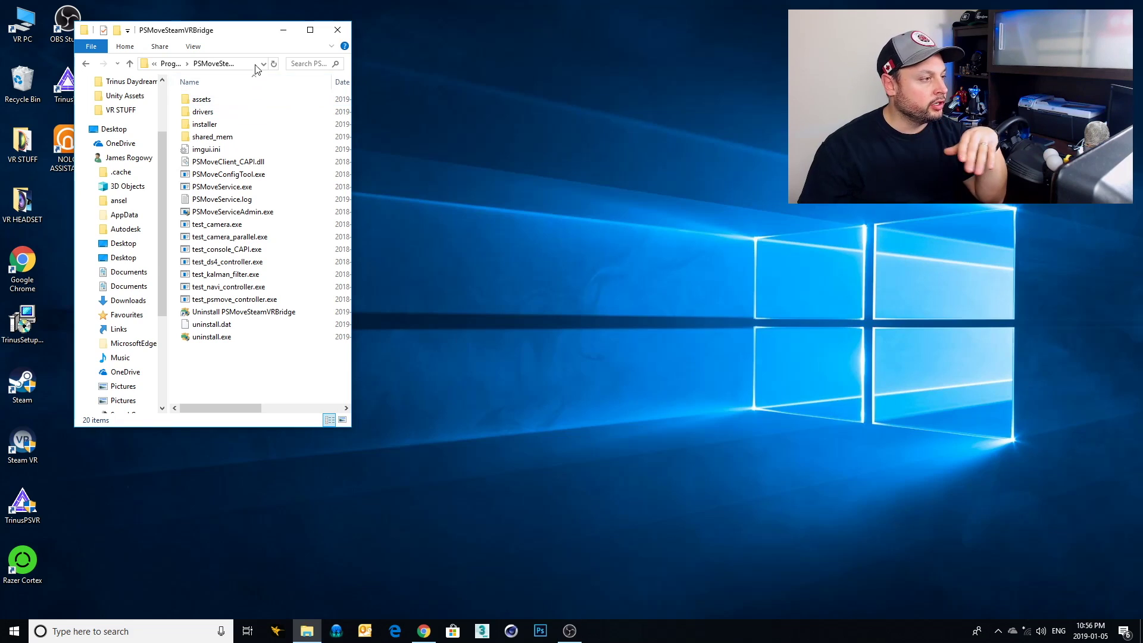
Switch to Chrome to view the PSMoveSteamVRBridge releases page on GitHub
mouse_move(429, 633)
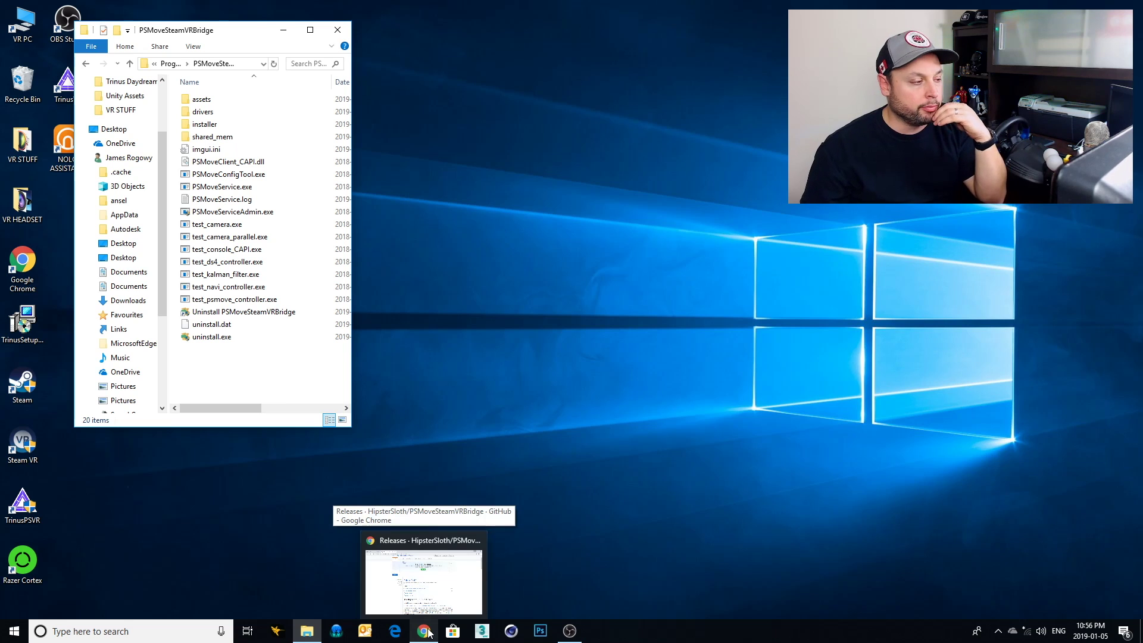
click(429, 632)
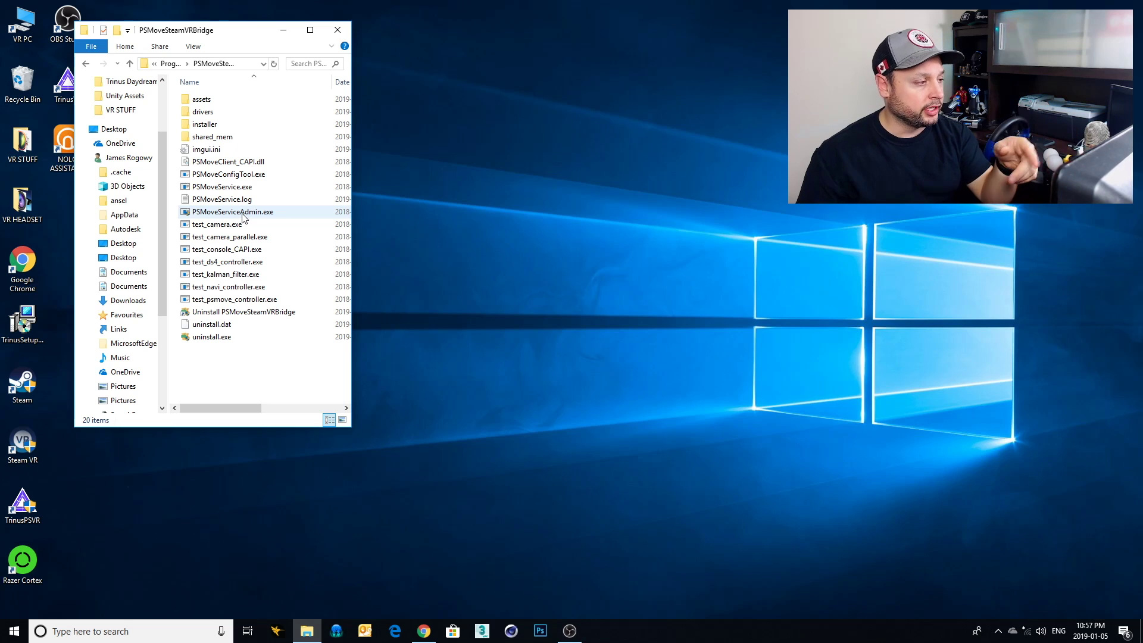
Run PSMoveServiceAdmin.exe, allow it through the Windows firewall, and place its console window clear of the file list
double_click(259, 214)
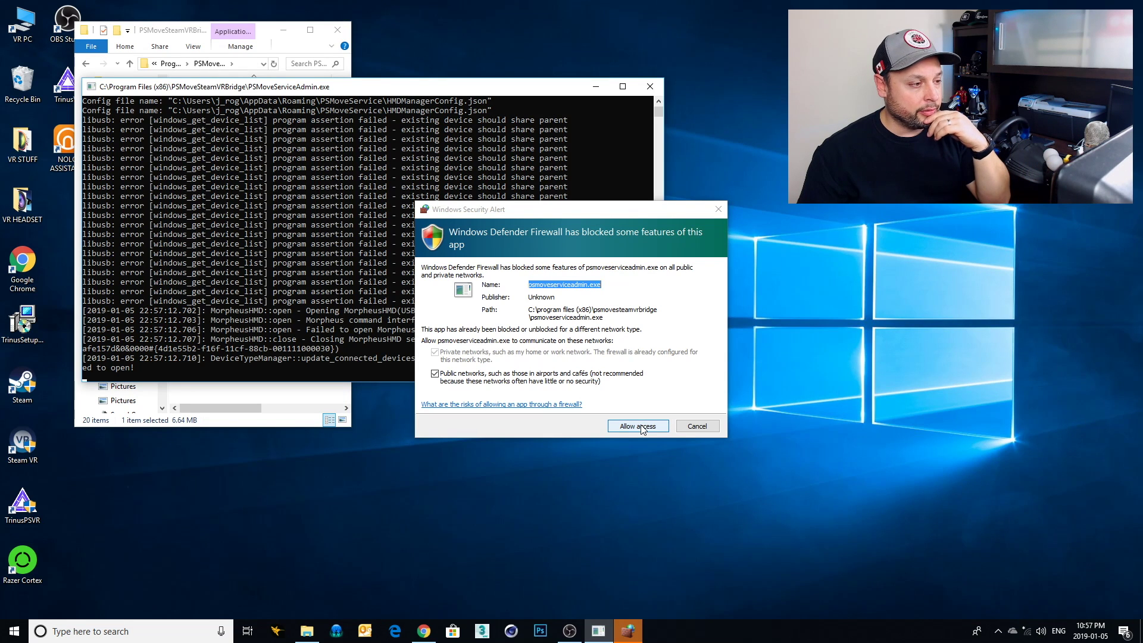
click(643, 430)
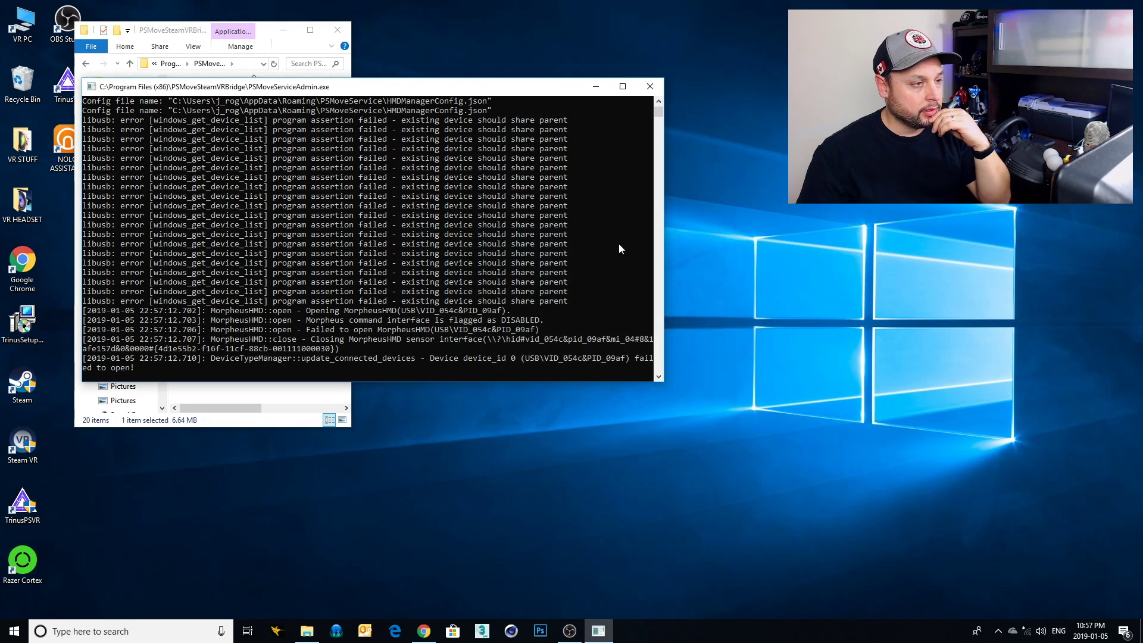
click(595, 87)
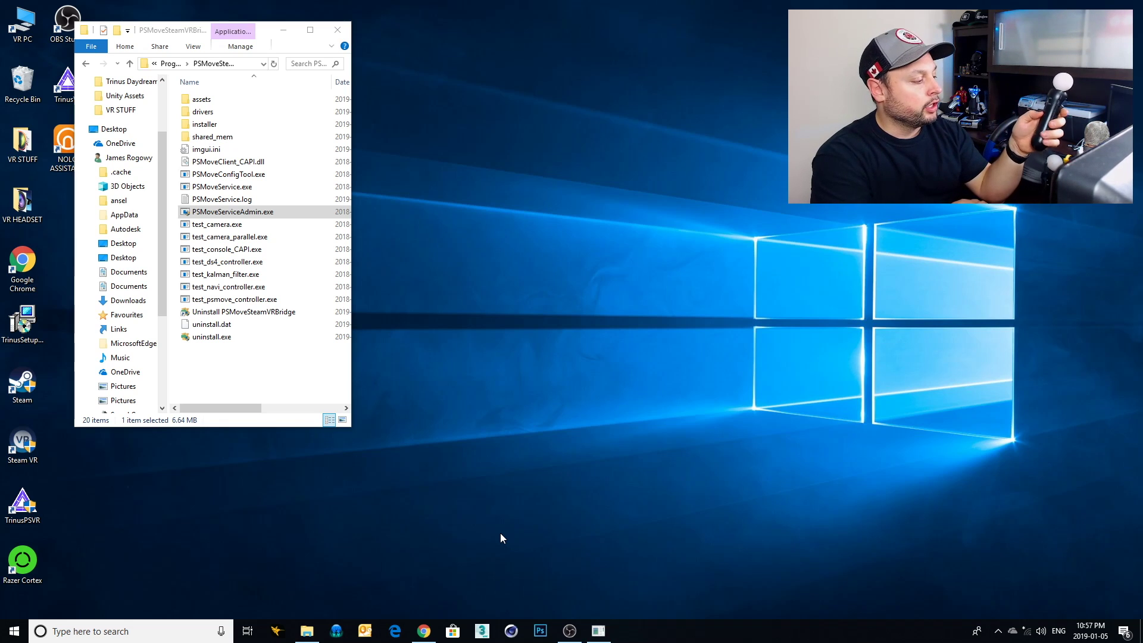
click(598, 630)
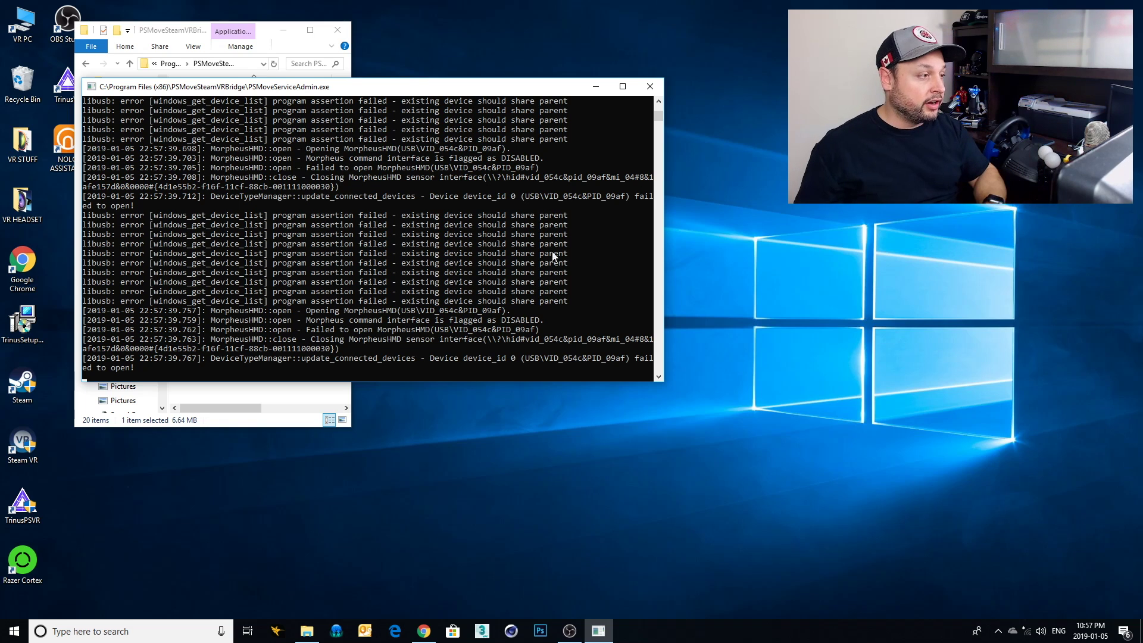
drag(349, 87, 684, 63)
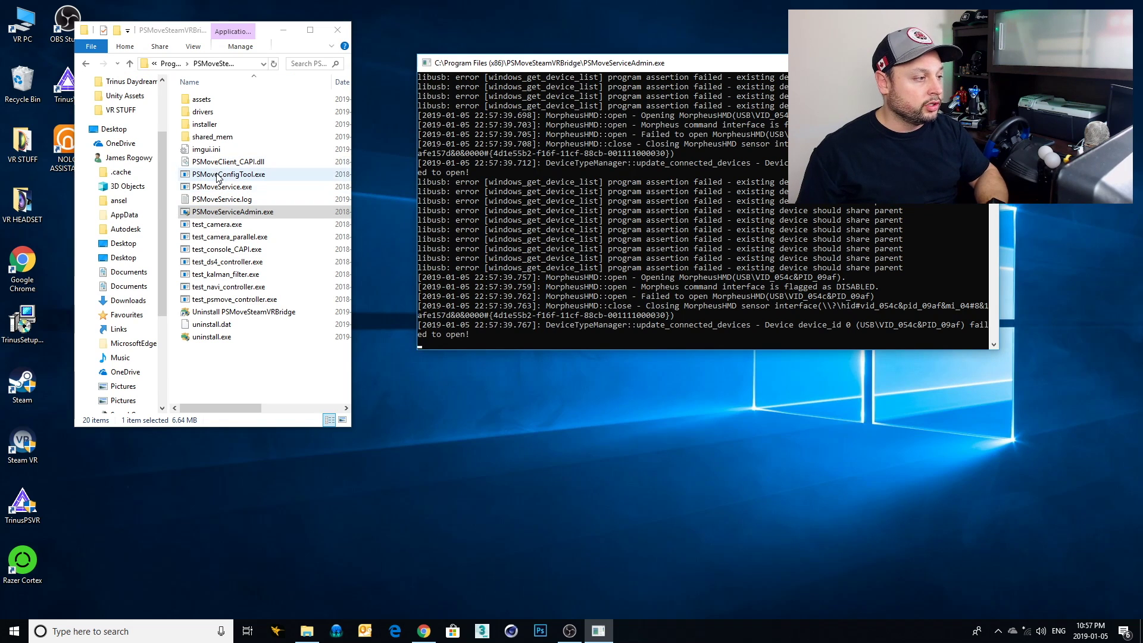
Run PSMoveConfigTool.exe, connect to localhost on port 9512, inspect the settings of both PS Move controllers, and exit the tool
click(307, 174)
key(Return)
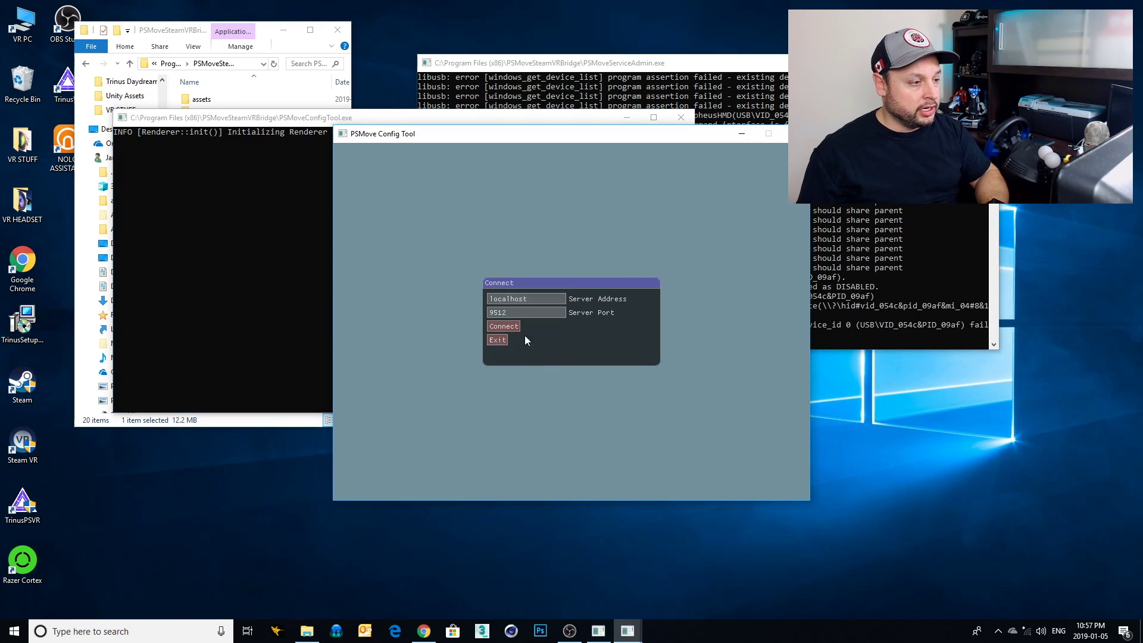
click(503, 328)
click(527, 219)
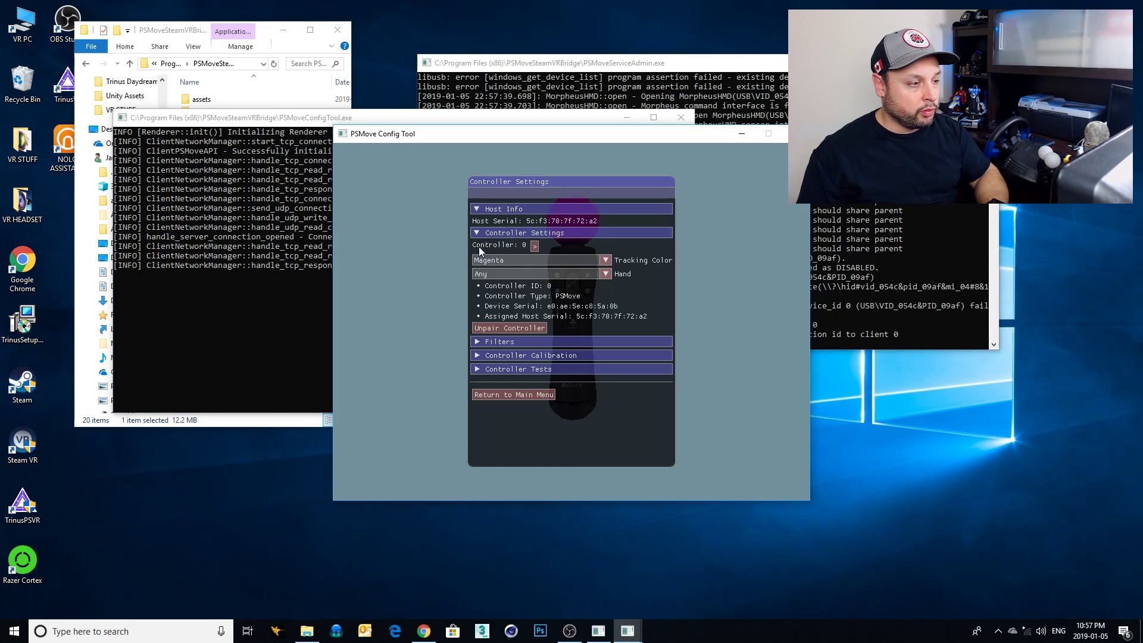
click(534, 247)
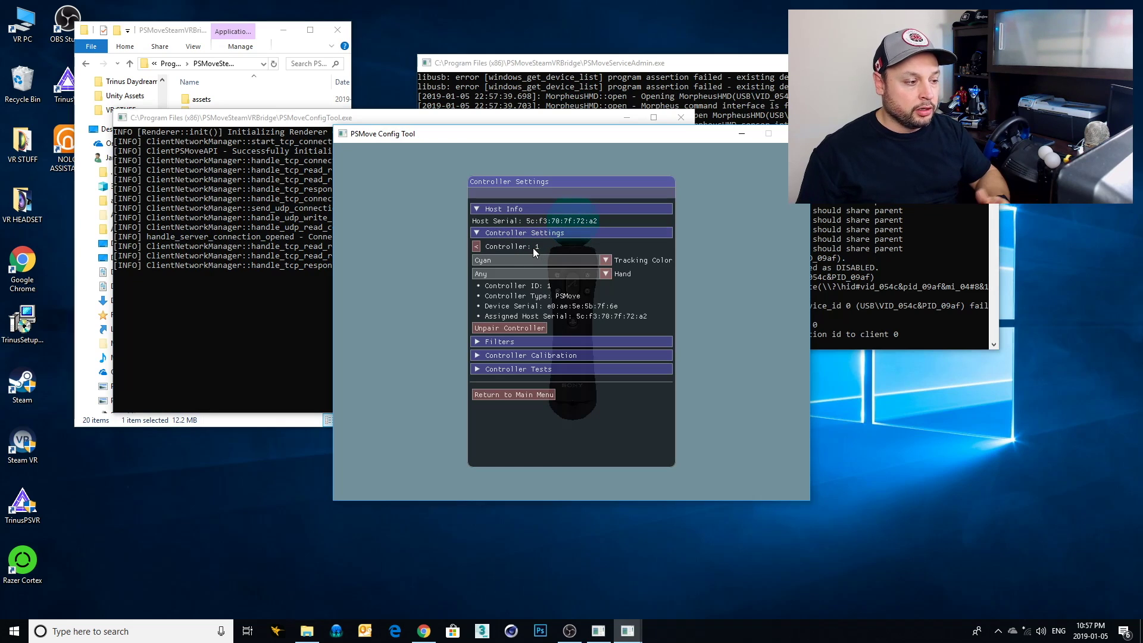
click(503, 394)
click(501, 265)
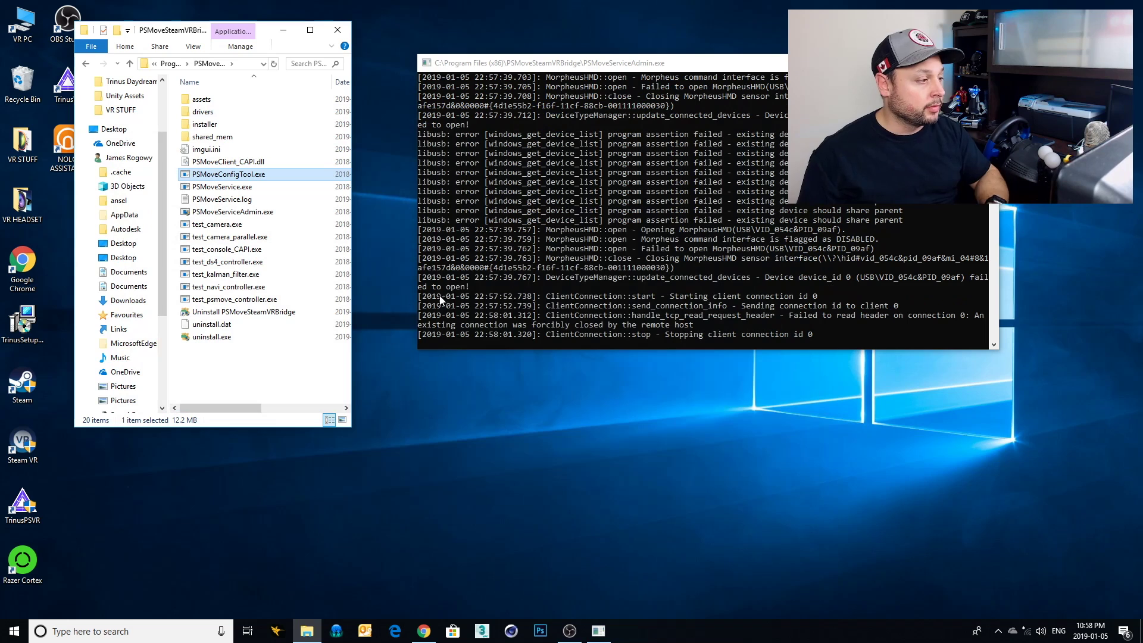
click(269, 371)
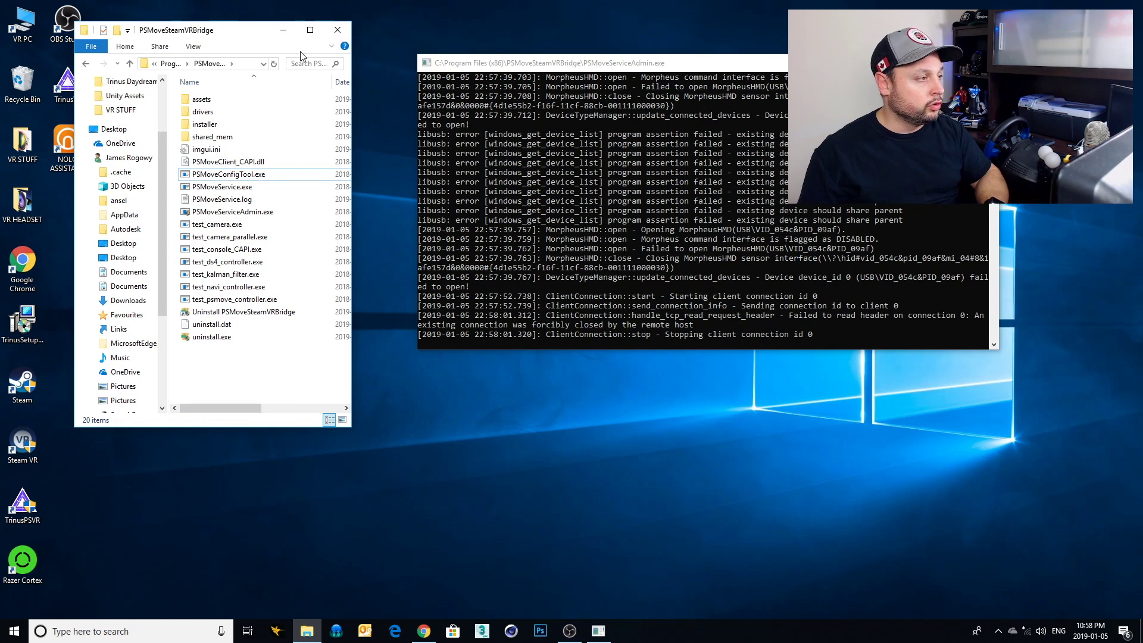
Launch TrinusPSVR and arrange its window beside the PSMoveServiceAdmin console
drag(221, 34, 267, 27)
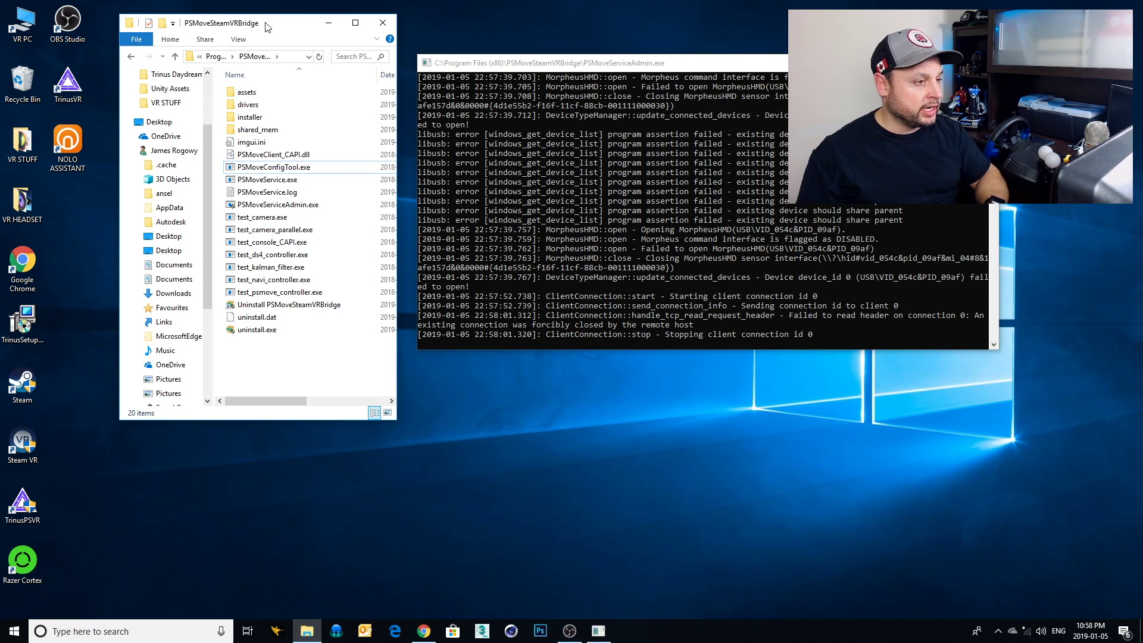
double_click(22, 505)
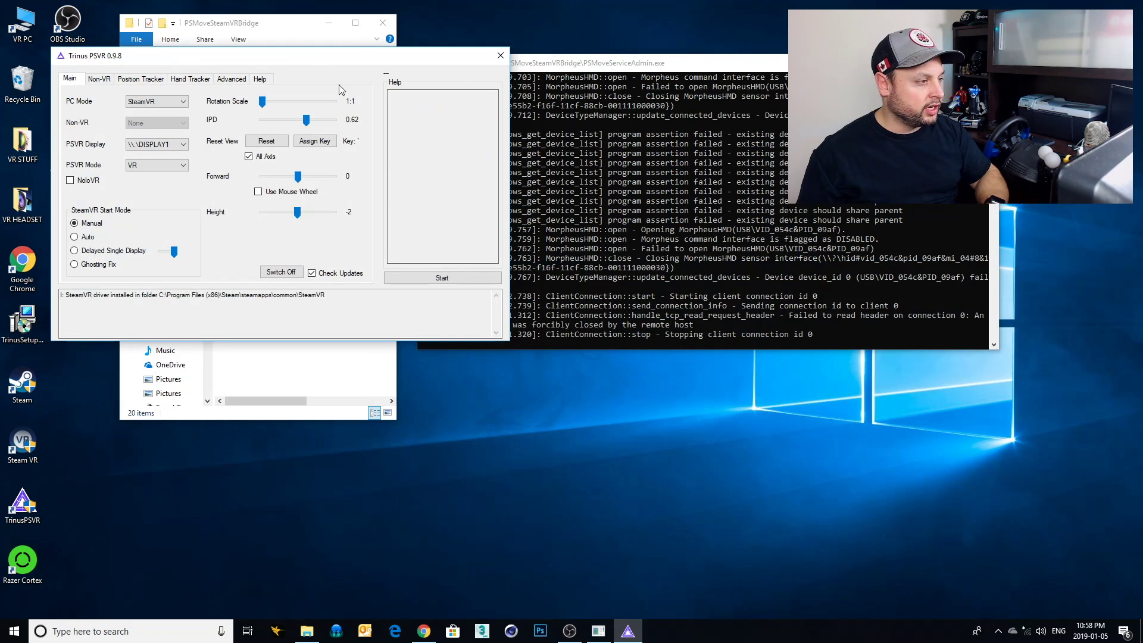
drag(301, 57, 270, 21)
drag(615, 63, 689, 20)
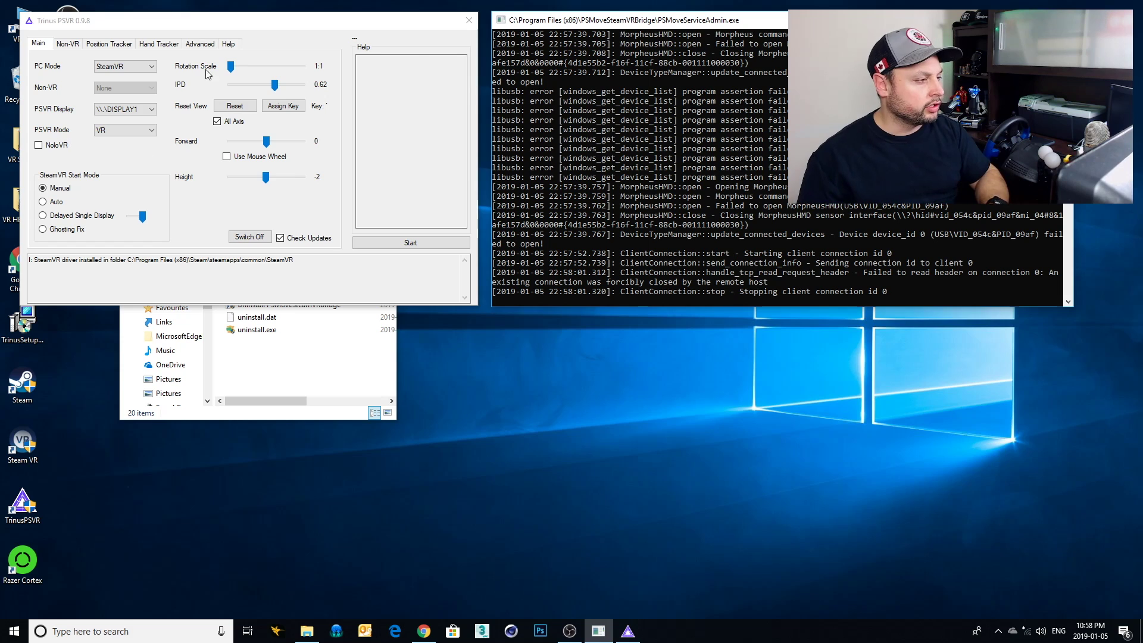
Start Trinus PSVR from its advanced settings and clear the PSMoveSteamVRBridge folder window off the desktop
click(200, 44)
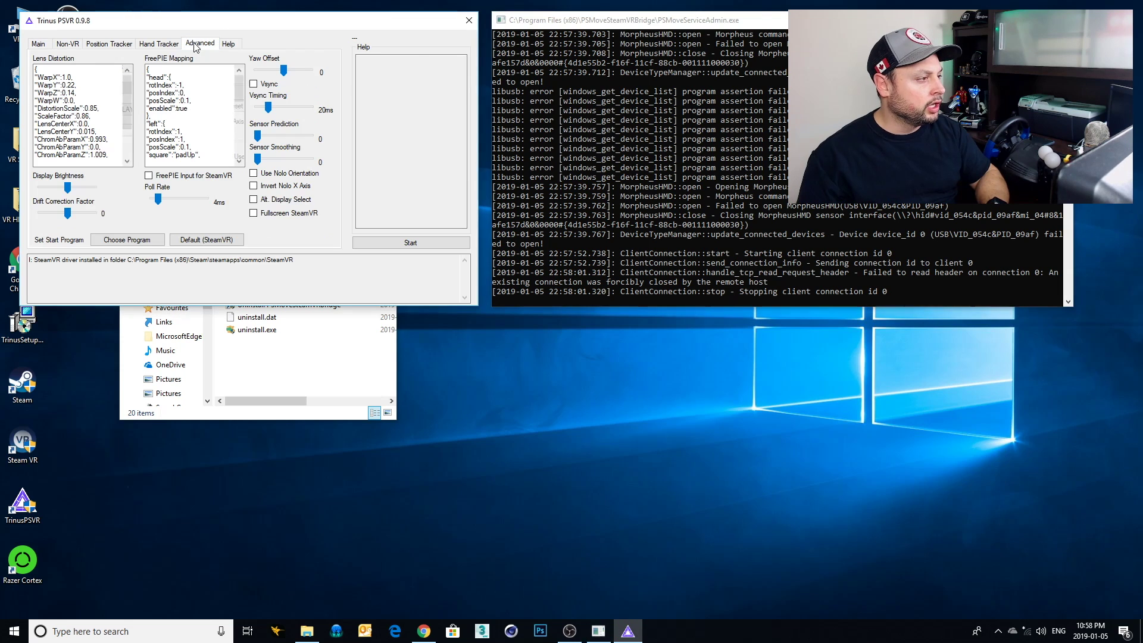
click(406, 244)
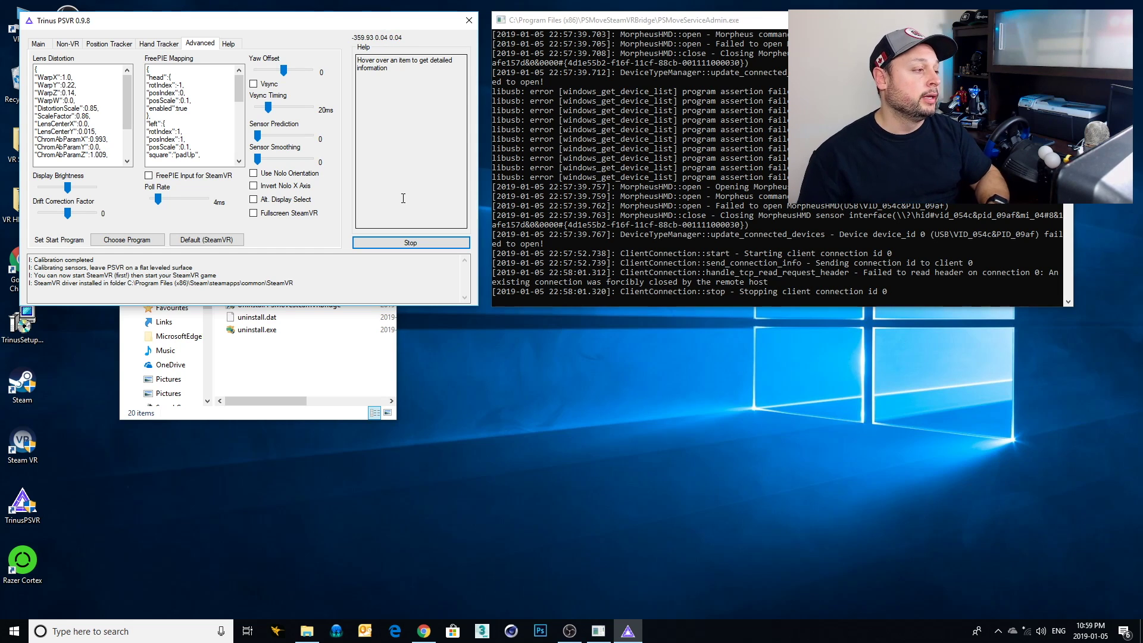
click(294, 376)
click(430, 8)
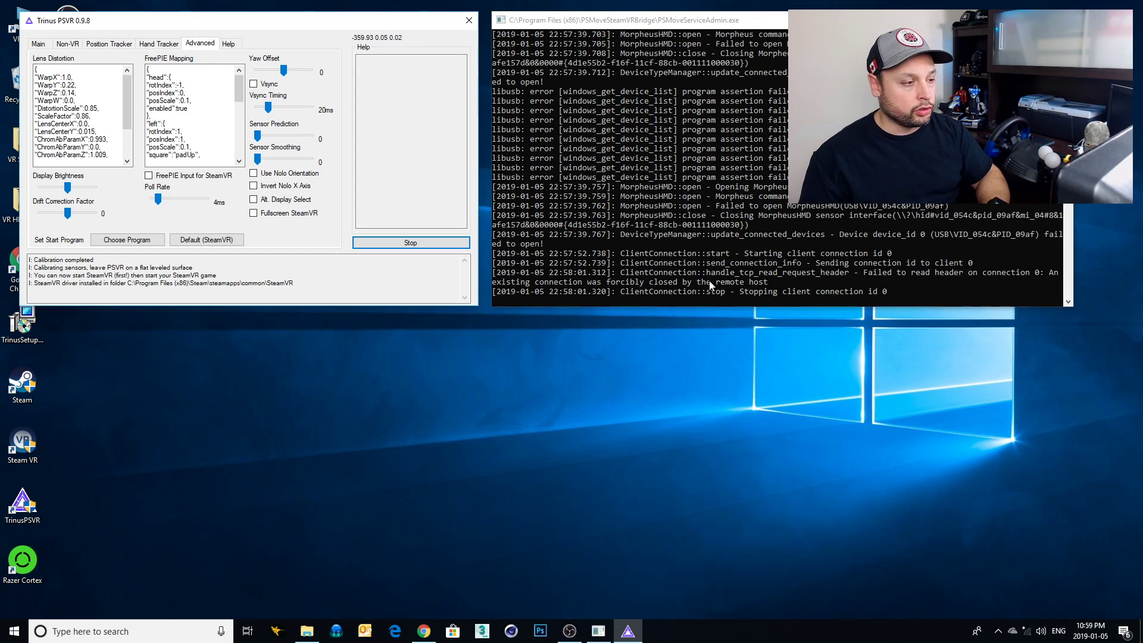
Launch SteamVR and dismiss the graphics driver notice and the Driver4VR server connection error
double_click(22, 447)
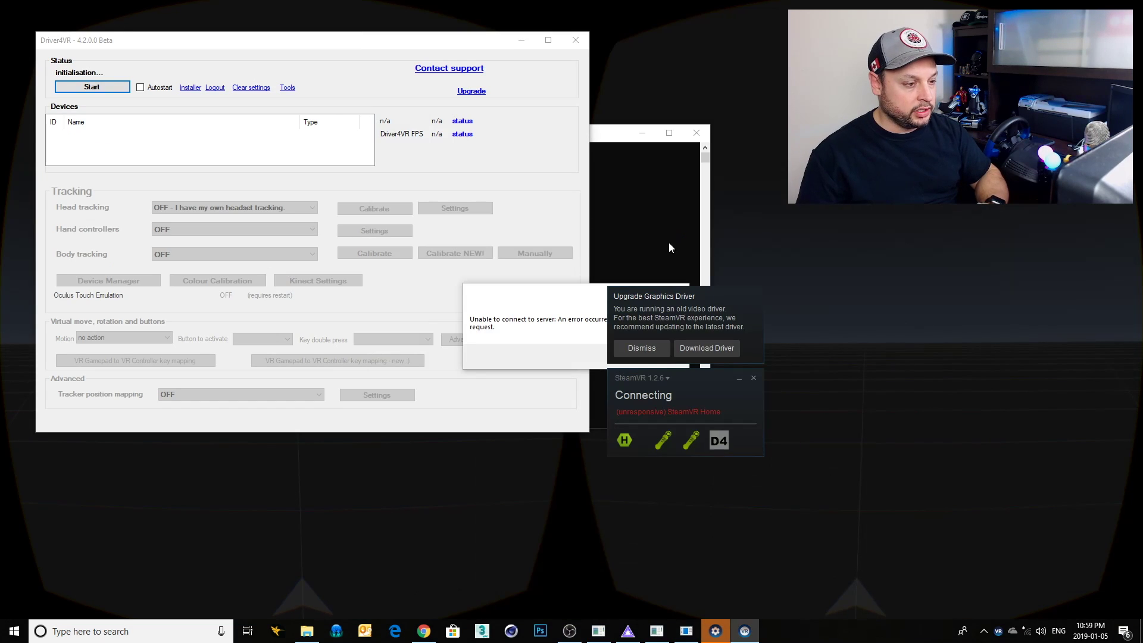
click(643, 348)
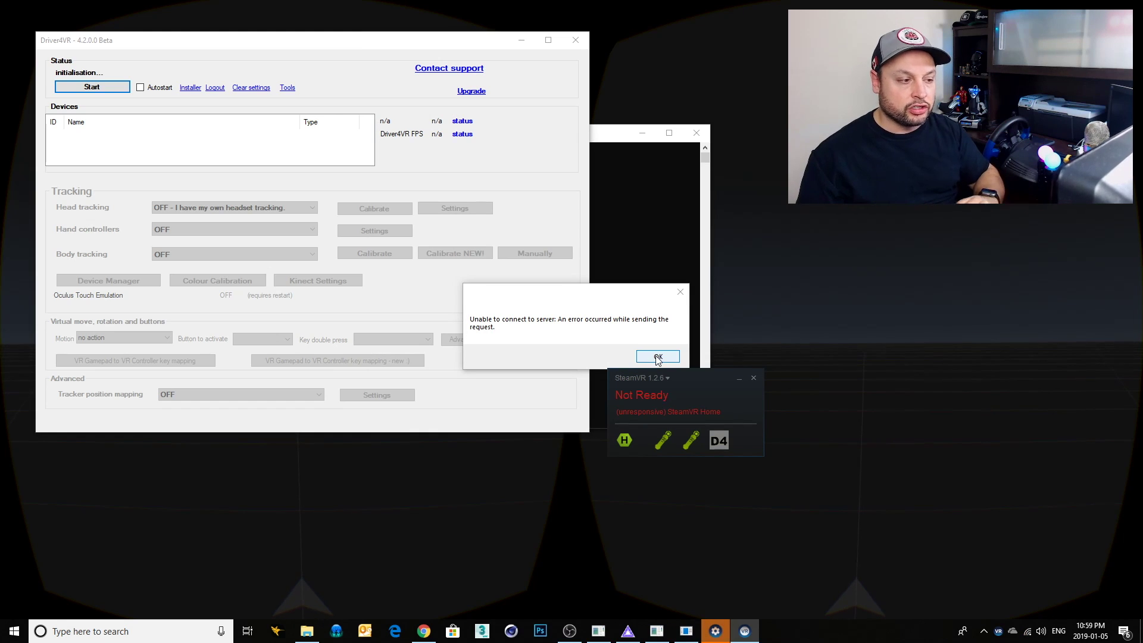
click(657, 356)
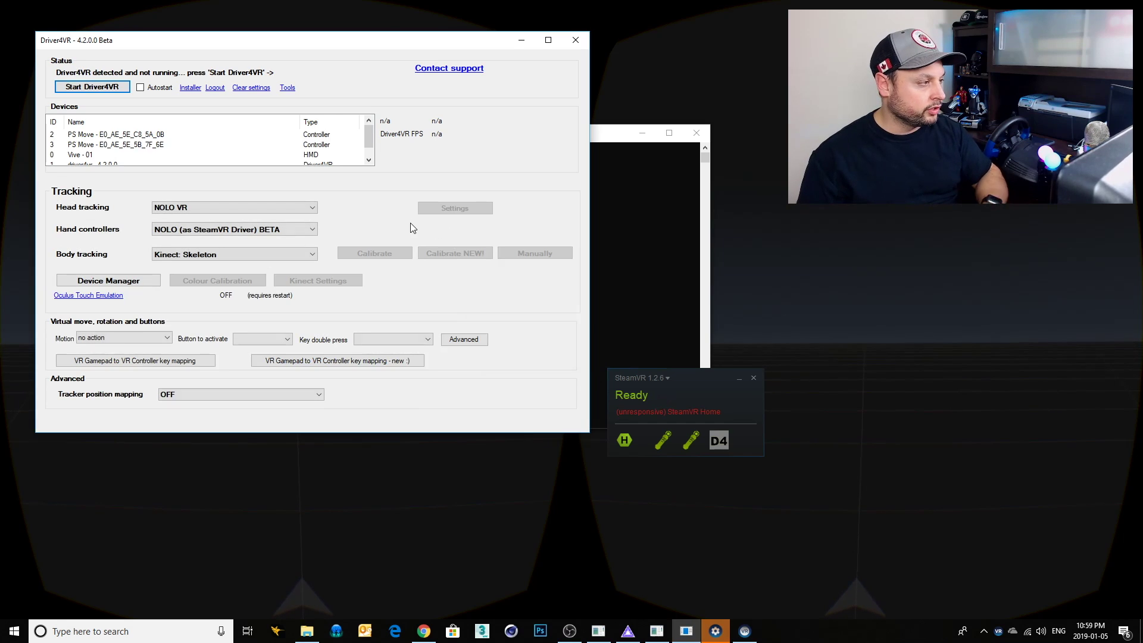
Set Driver4VR head tracking to Kinect - Skeleton and hand controllers to PS MoveService - NOT DONE YET
click(180, 209)
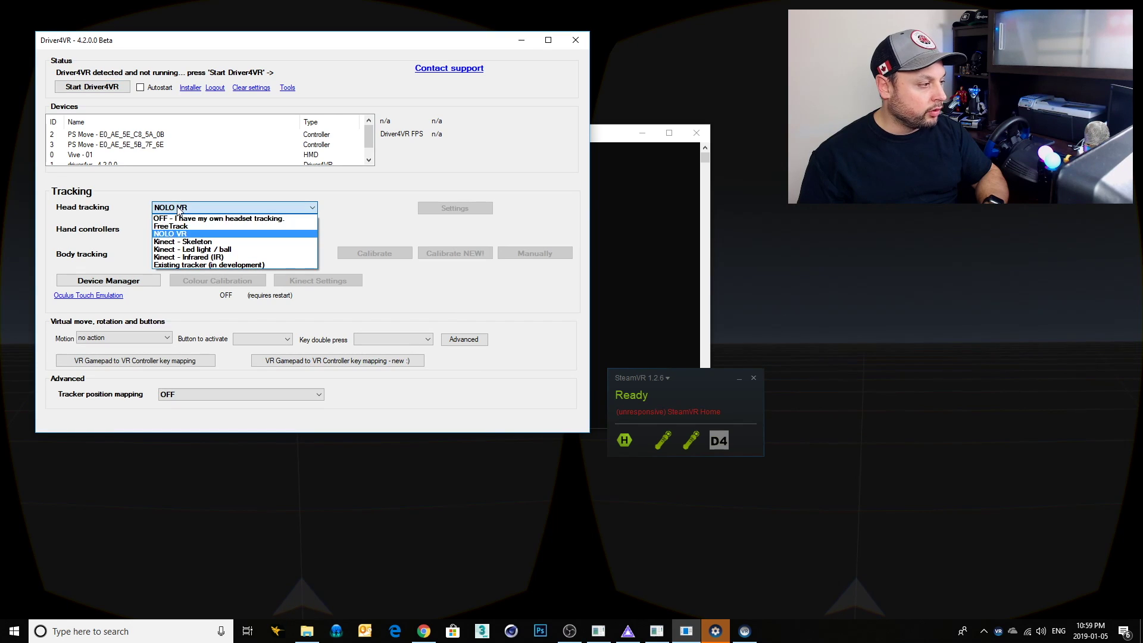
click(184, 241)
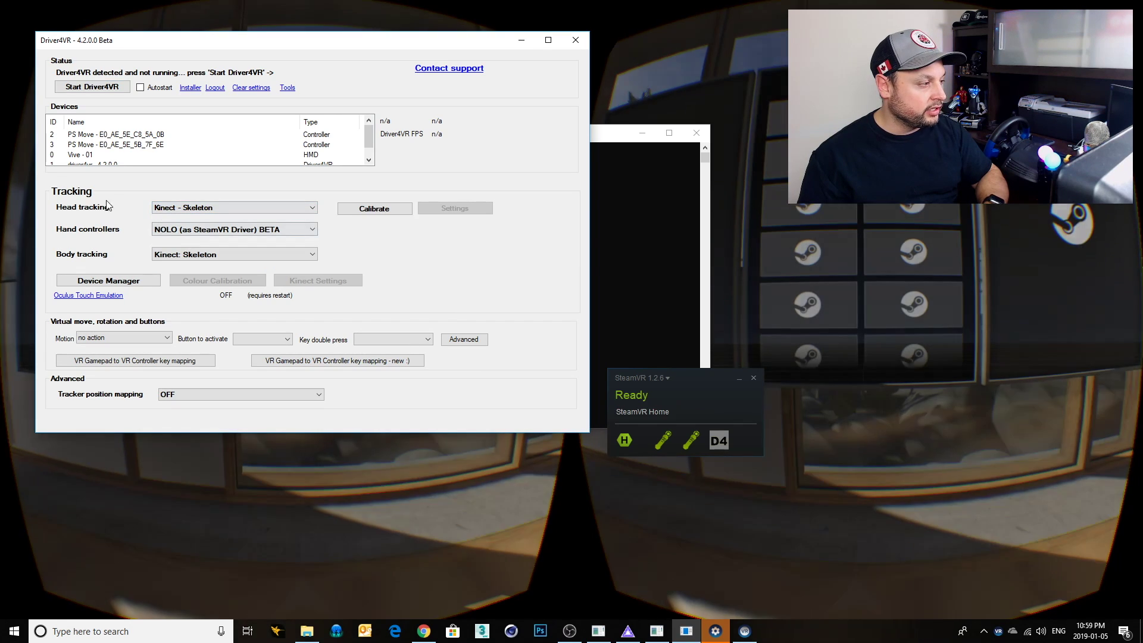
click(190, 232)
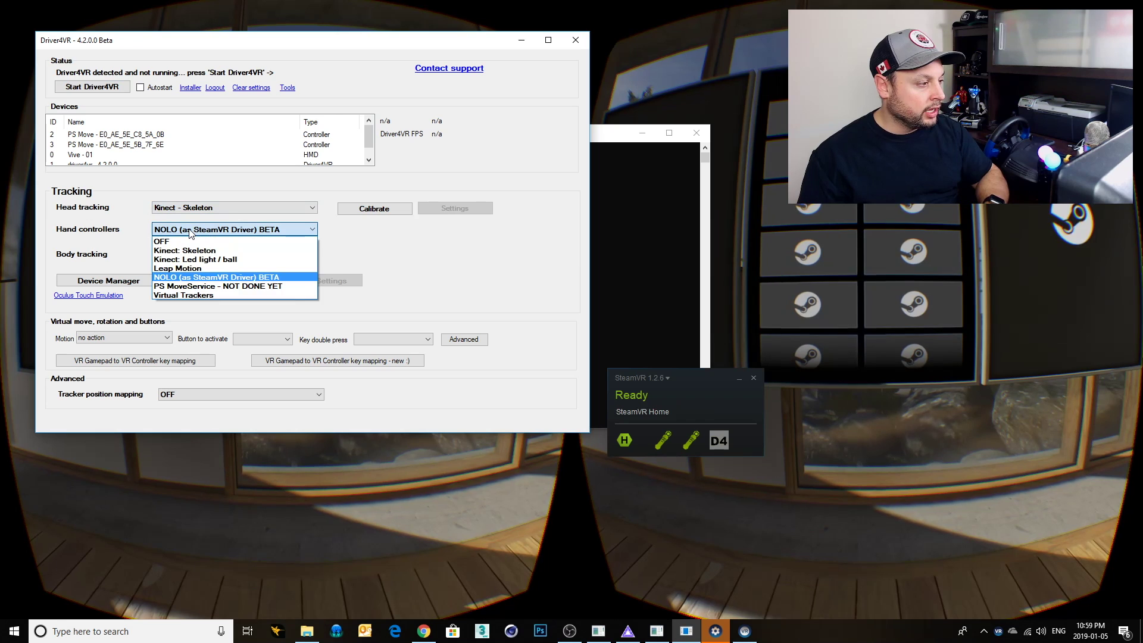
click(184, 289)
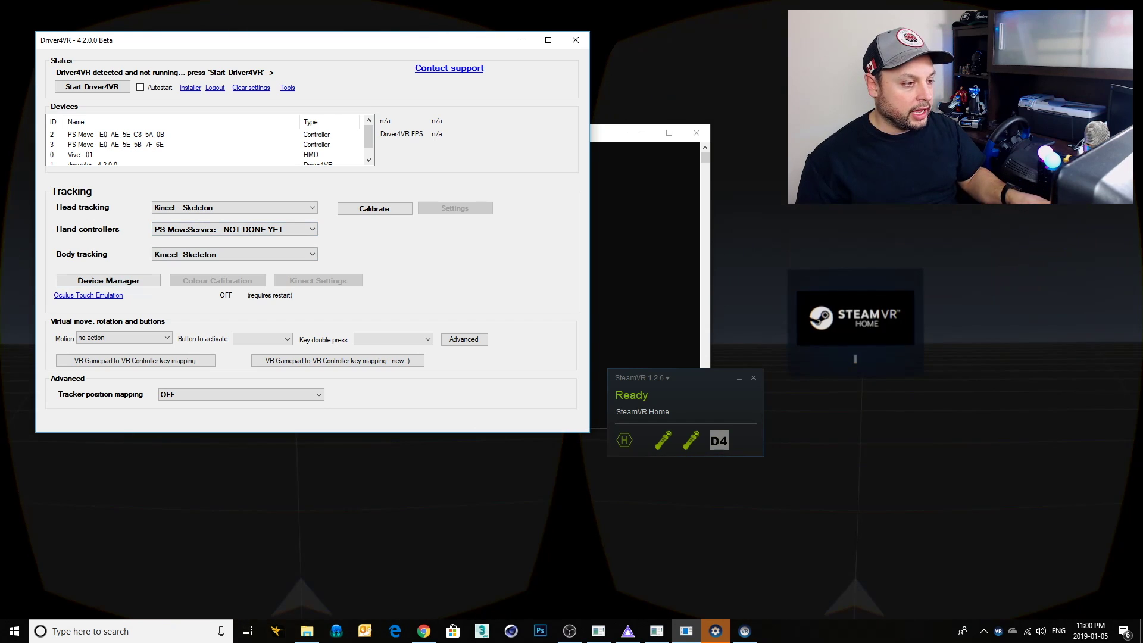
Switch to the SteamVR Headset Window and clear it off the desktop, leaving the Driver4VR window accessible
key(alt+Tab)
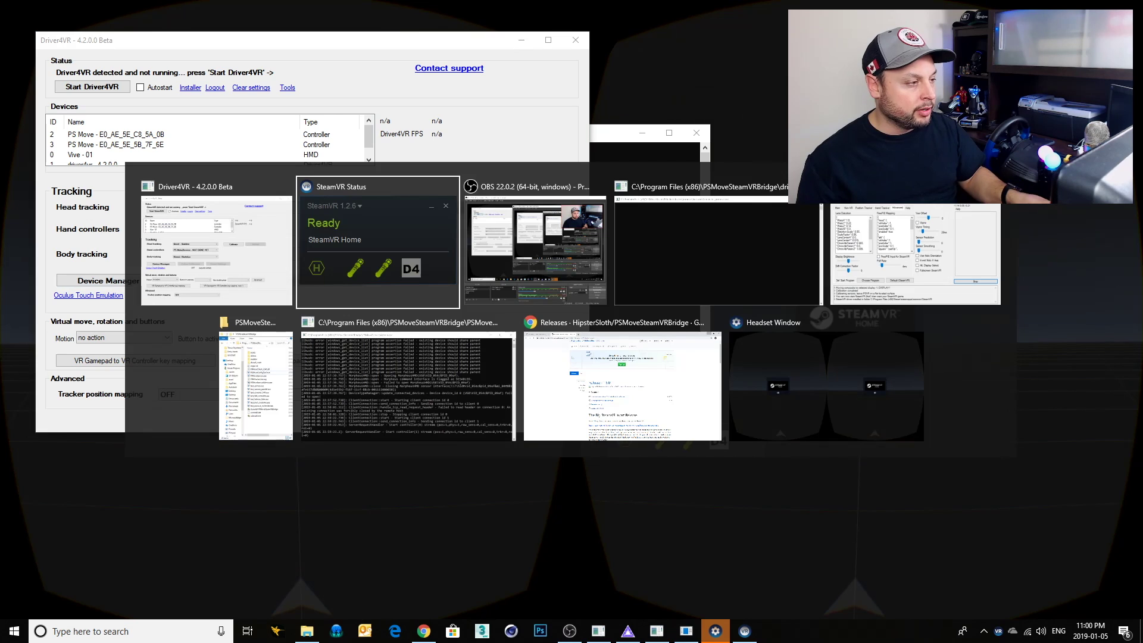
key(alt+Tab)
key(alt+Tab)
key(alt+Tab)
key(alt+Tab)
key(alt+Tab)
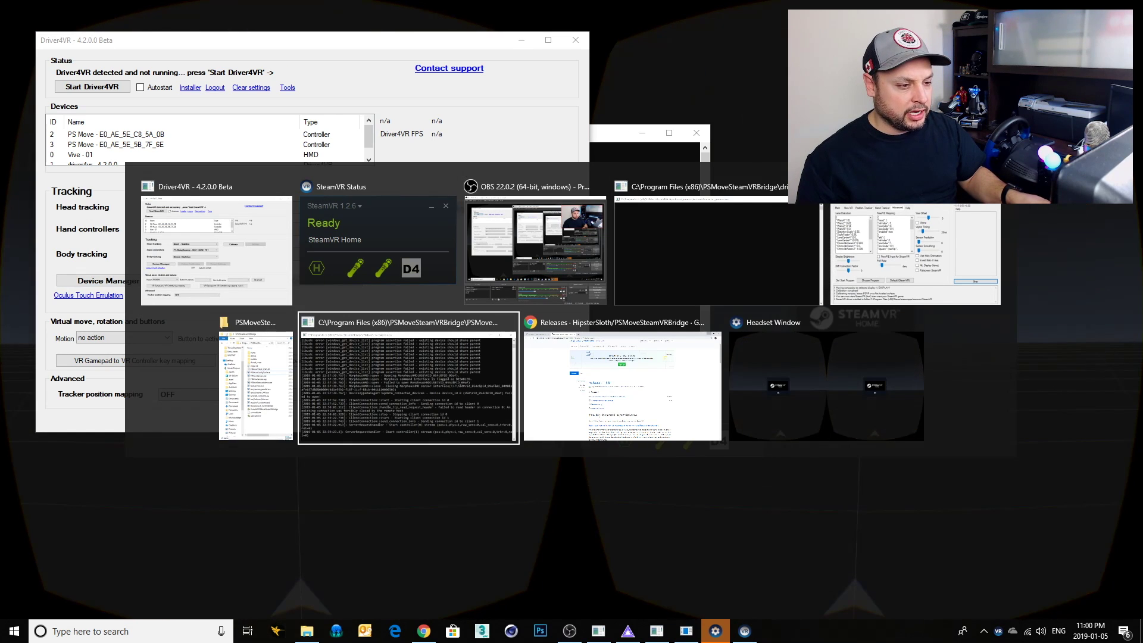
key(alt+Tab)
key(alt+Tab)
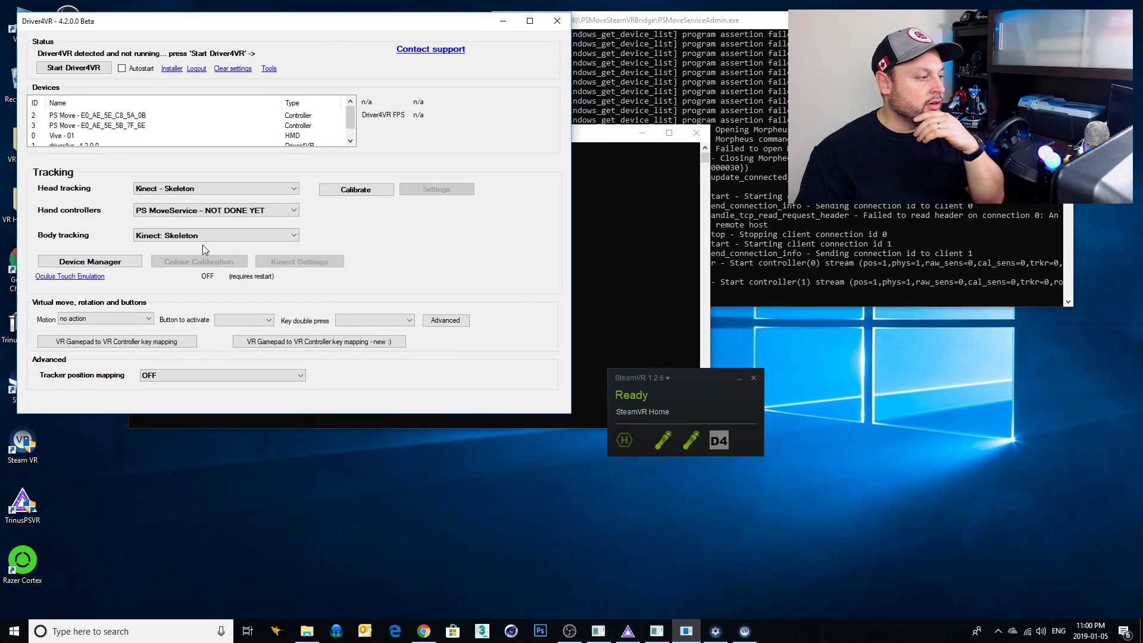
In Driver4VR's Device Manager, try to assign d4vr_left and d4vr_right together, and update the list of devices
click(98, 266)
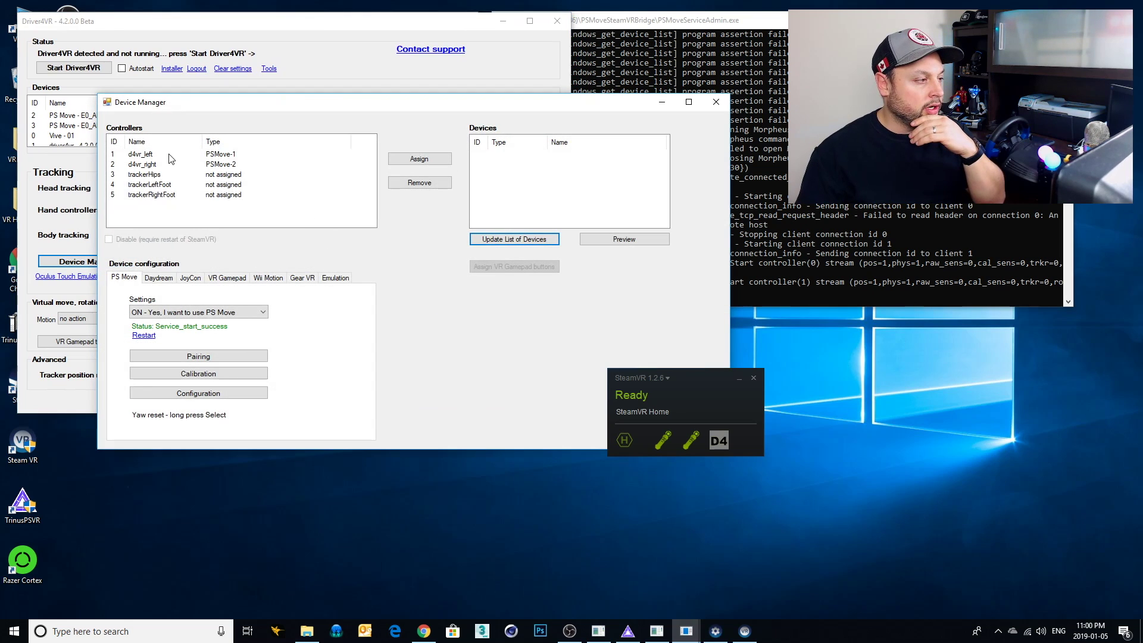
click(168, 155)
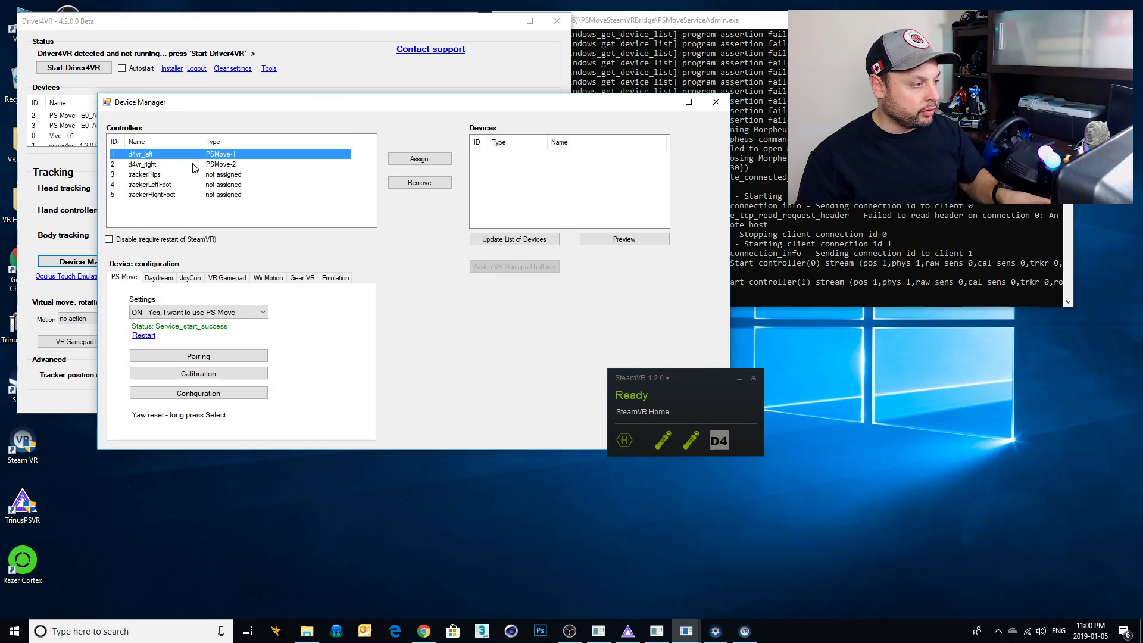
ctrl+click(195, 165)
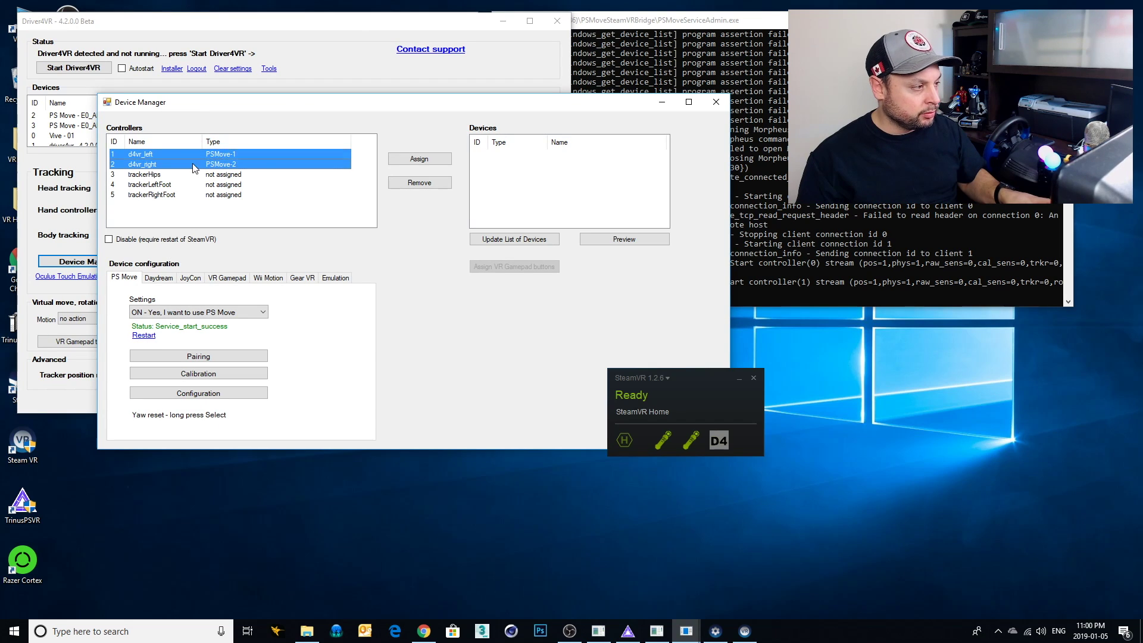
click(421, 160)
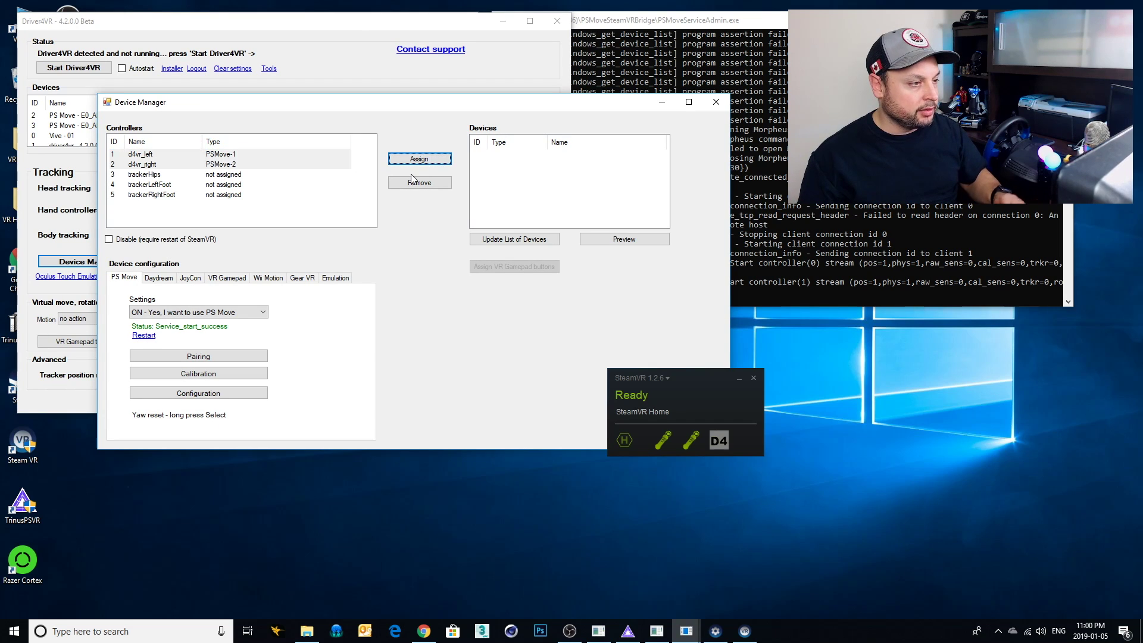
click(515, 241)
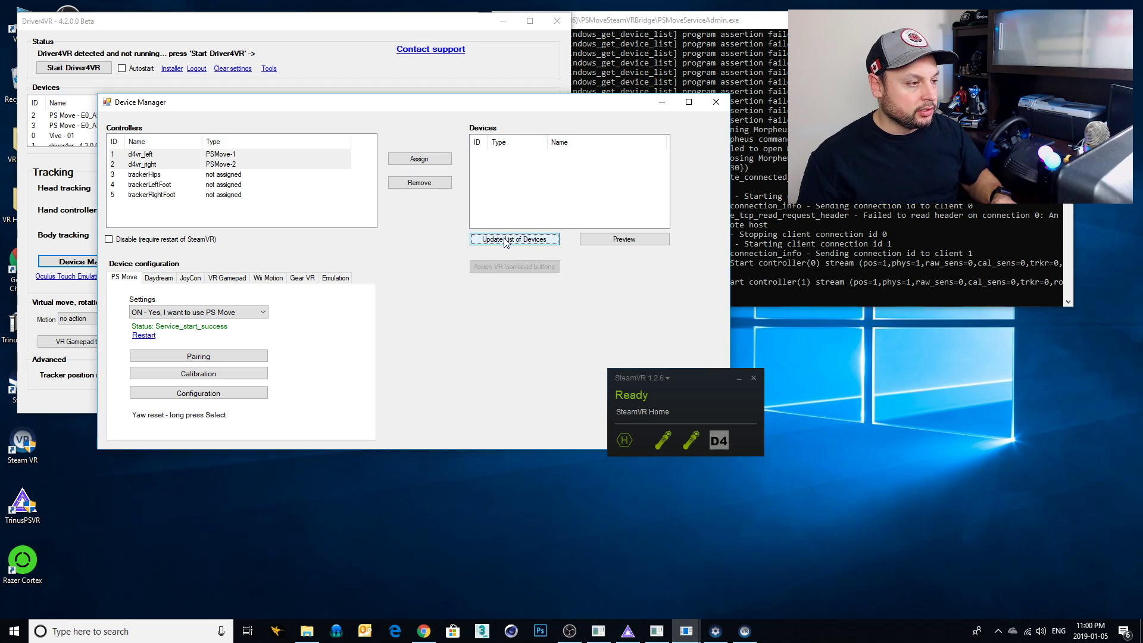
click(505, 240)
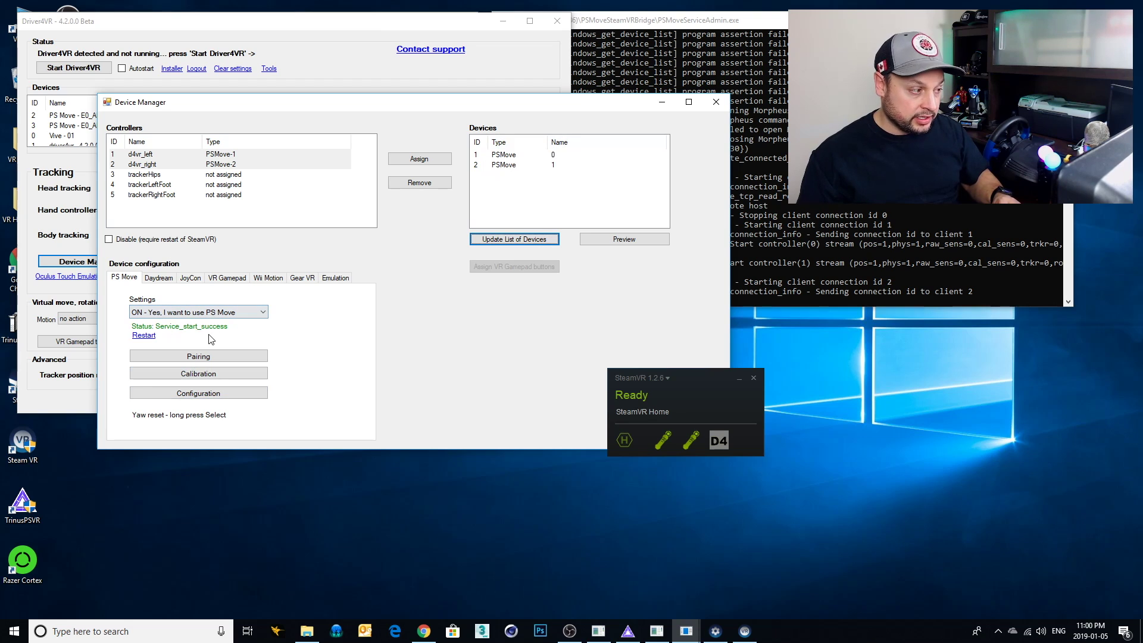
Review the PSMove configuration and its button layout, then put the Device Manager away
click(197, 395)
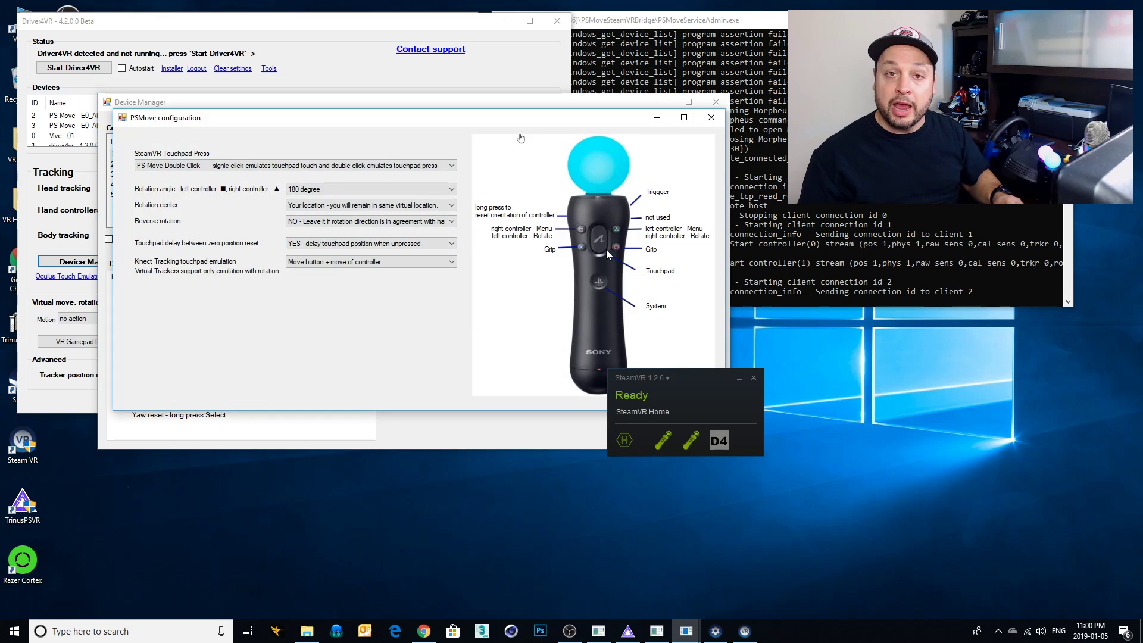
click(714, 119)
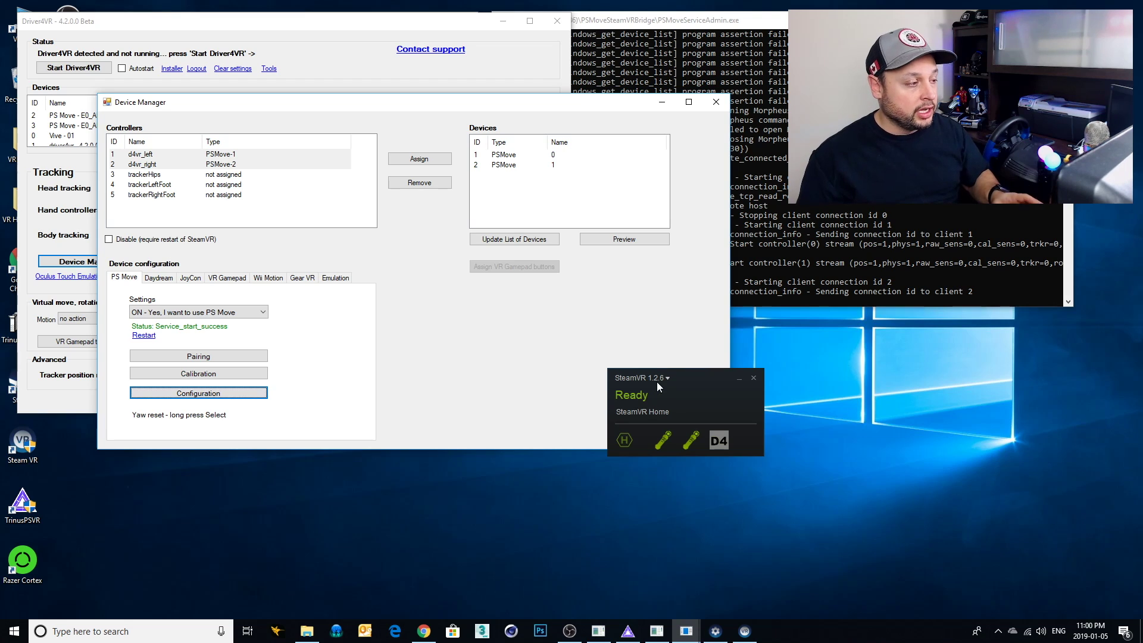
click(662, 104)
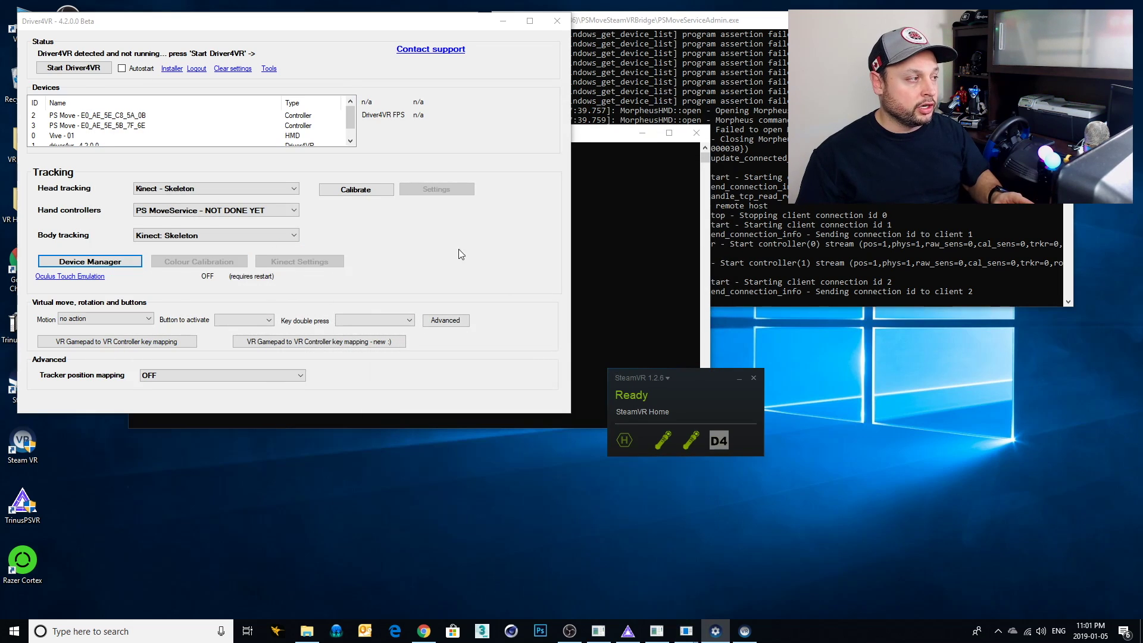
Start Driver4VR with the selected Kinect and PS Move tracking settings
click(77, 71)
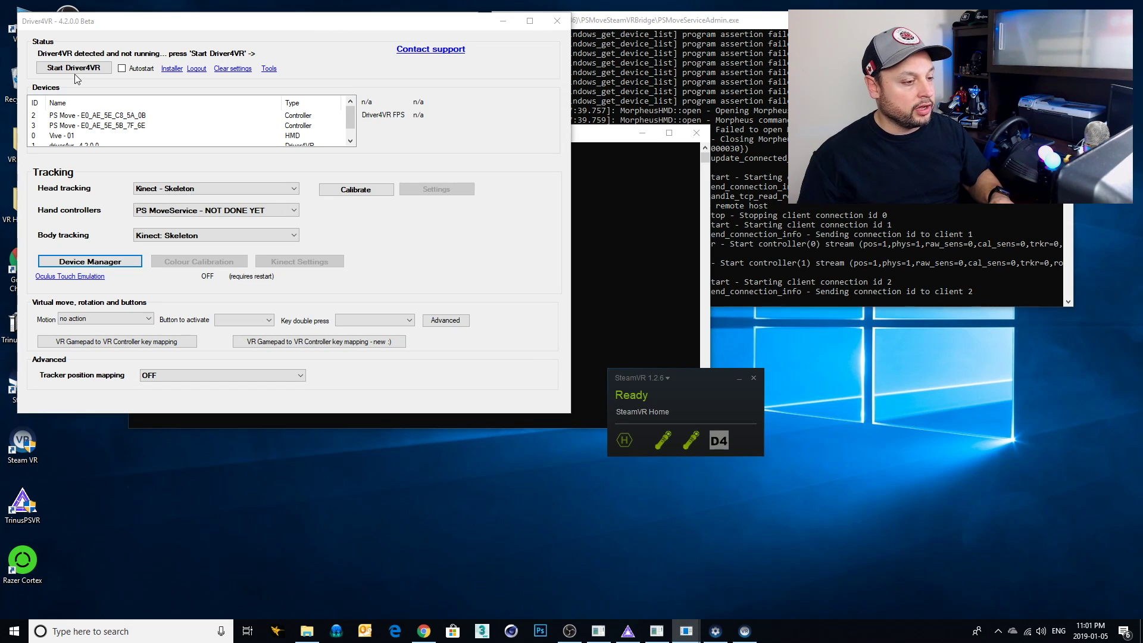
click(75, 78)
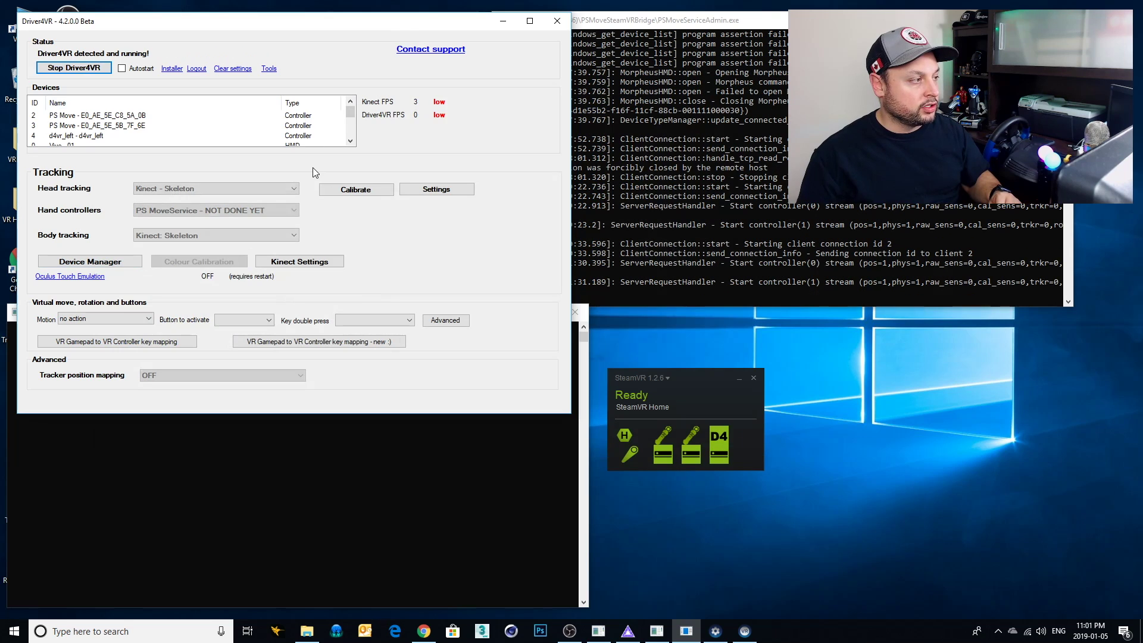